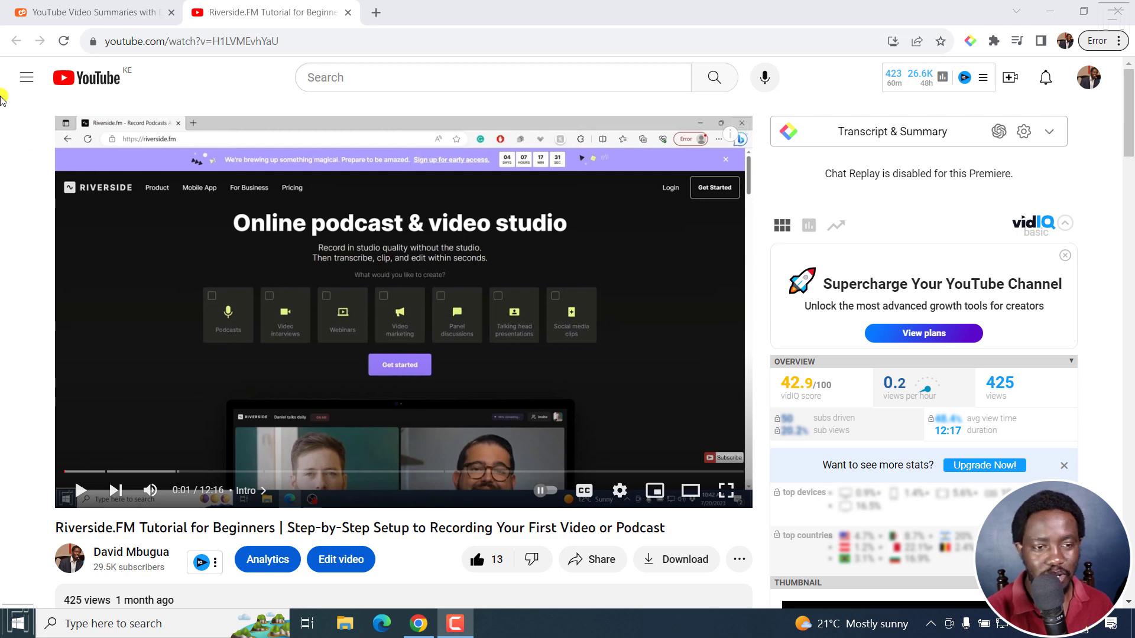
click(78, 16)
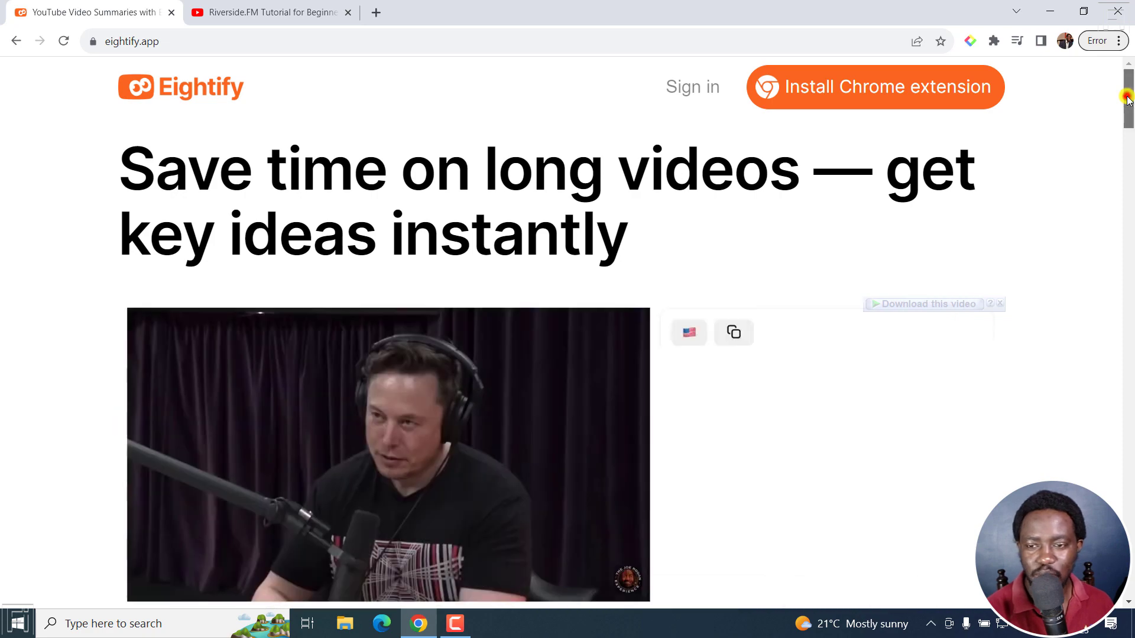
mouse_move(1127, 102)
mouse_down()
mouse_move(1129, 174)
mouse_move(1129, 100)
mouse_up()
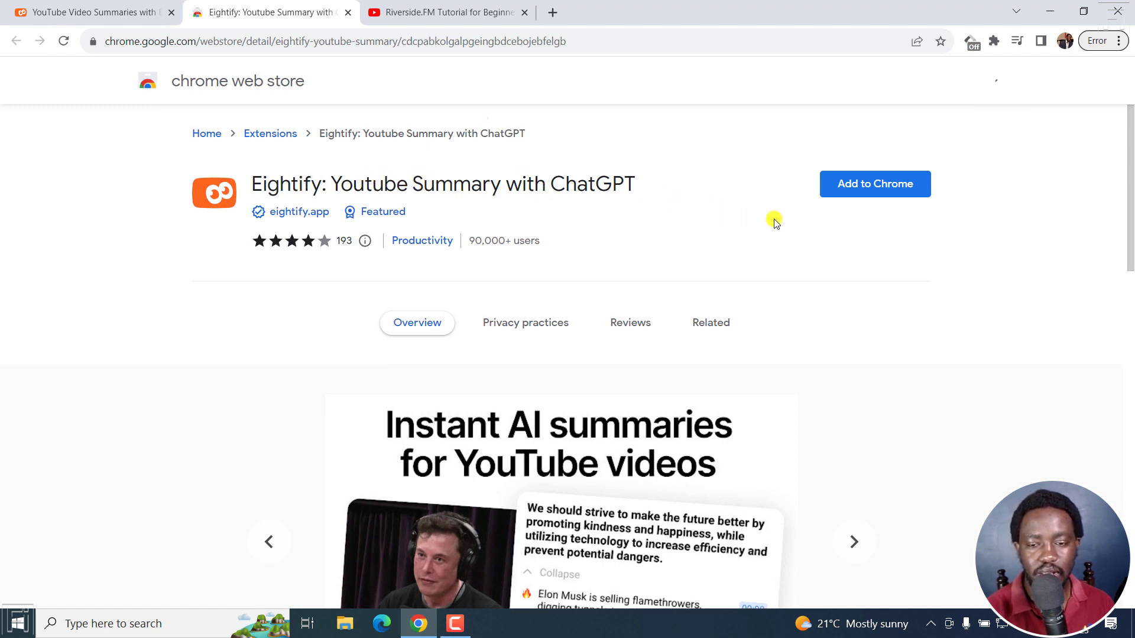
Add the Eightify YouTube Summary extension to Chrome and confirm the install
click(901, 185)
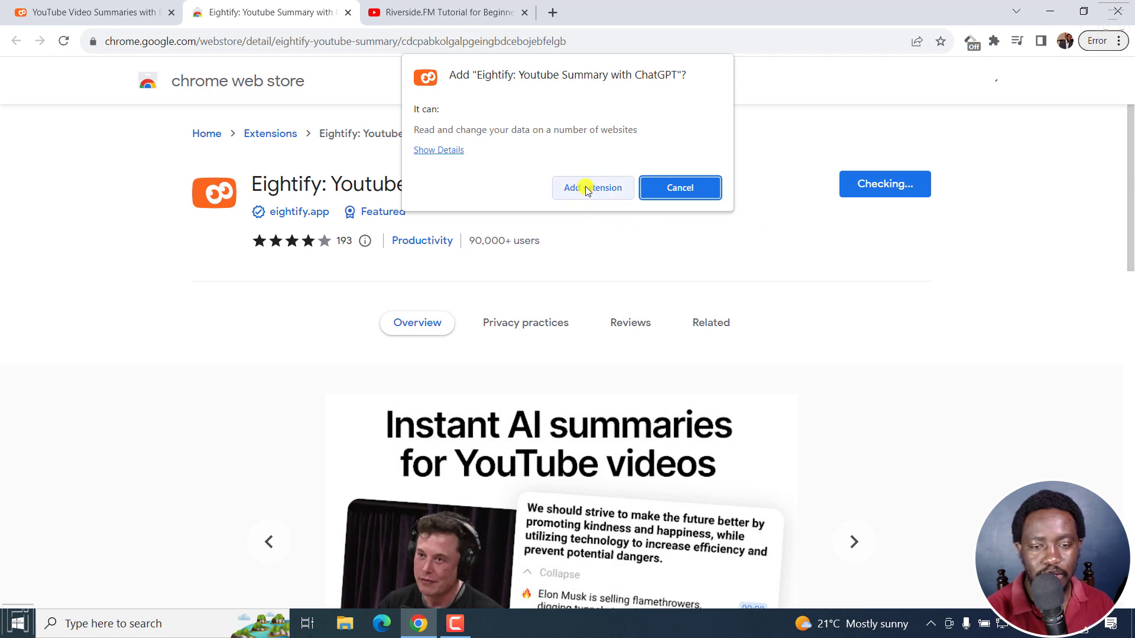
click(585, 189)
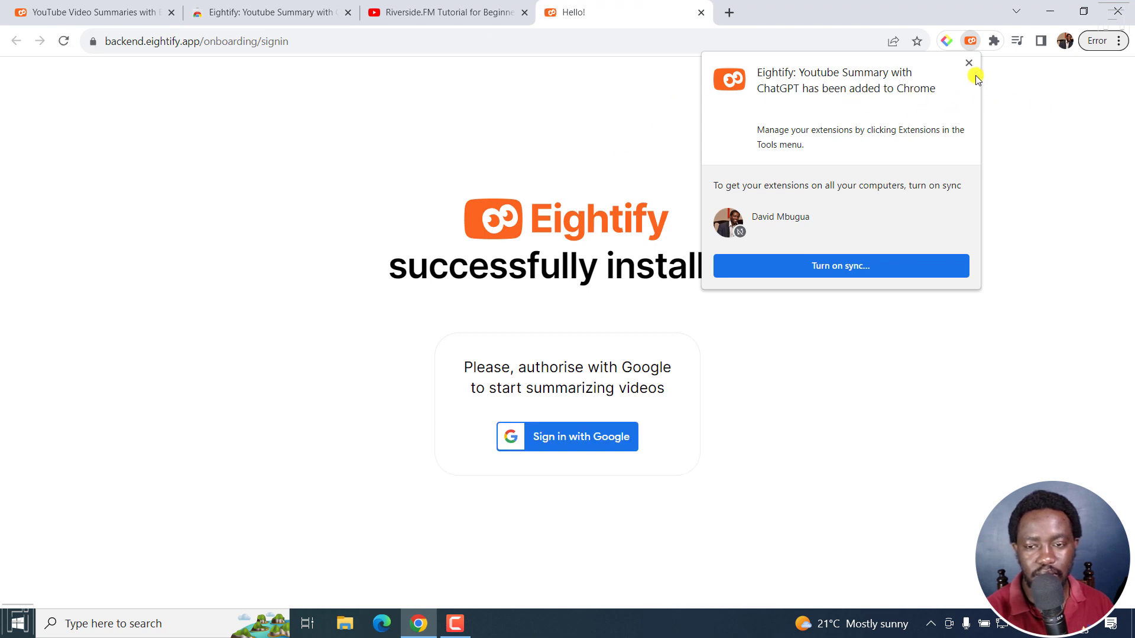
Dismiss the install notice and sign in to Eightify with the first Google account
click(969, 65)
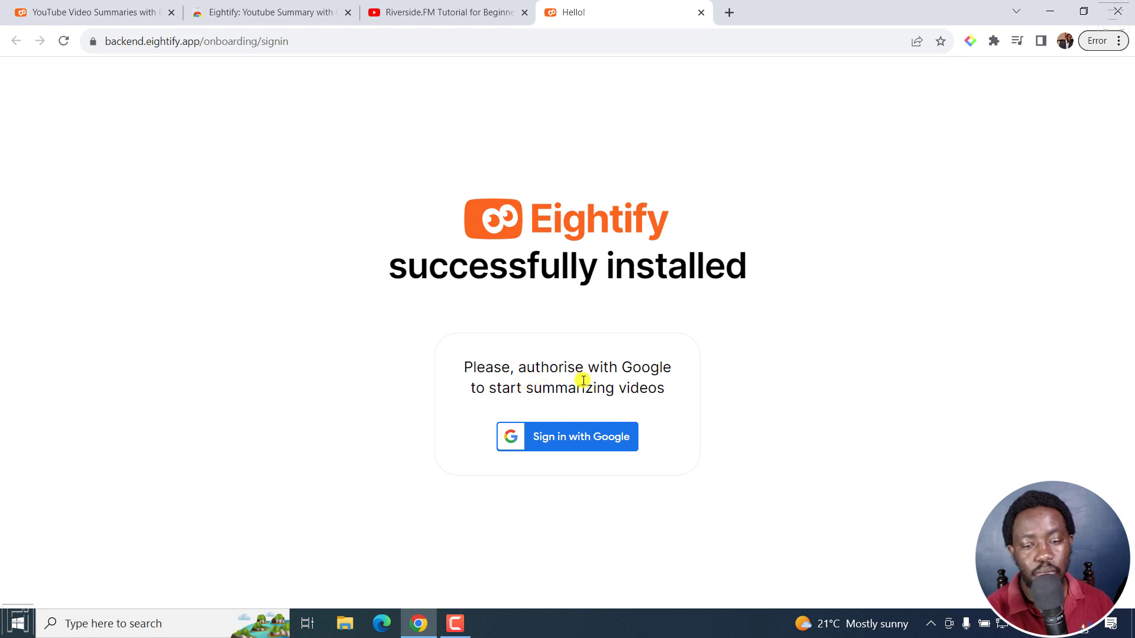
click(582, 438)
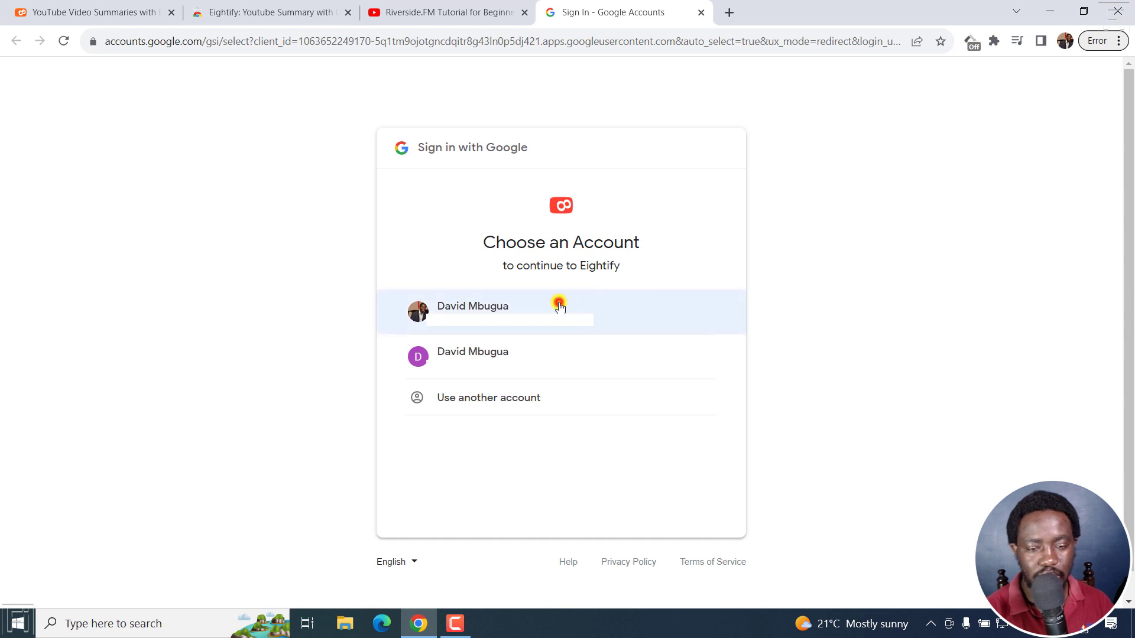
click(559, 306)
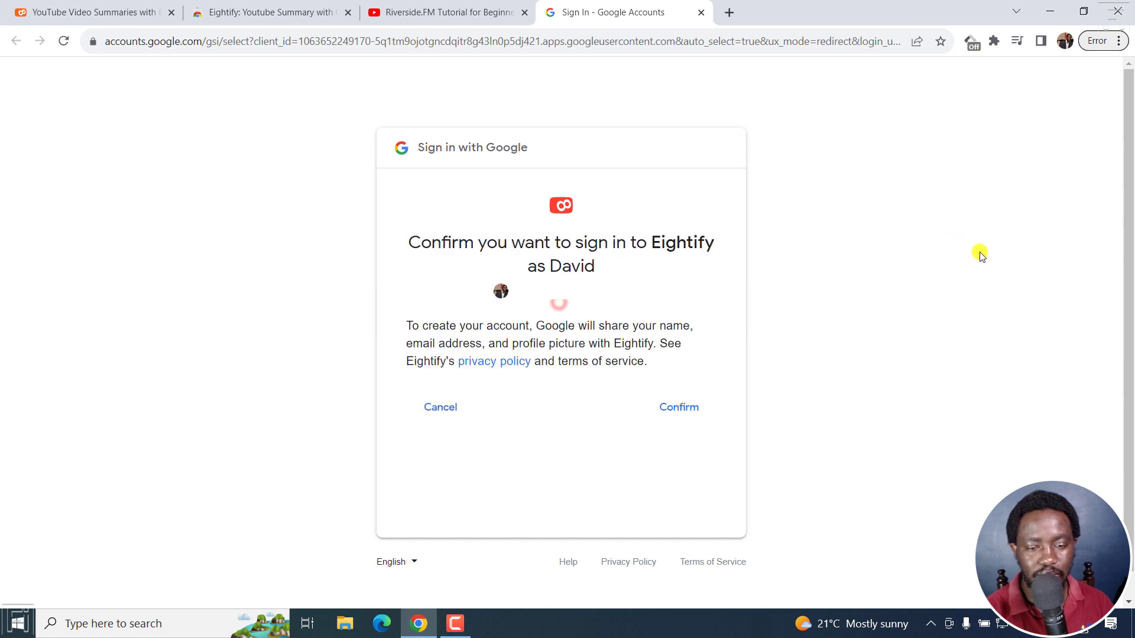
click(683, 407)
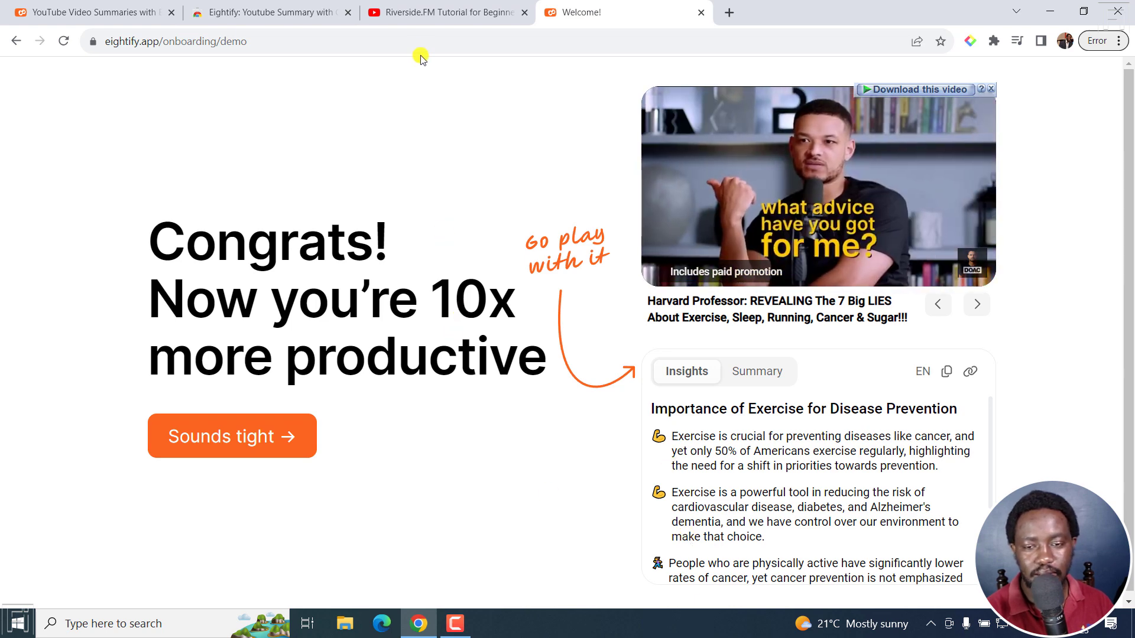
Reload the Riverside.FM tutorial page and pause the video
click(459, 16)
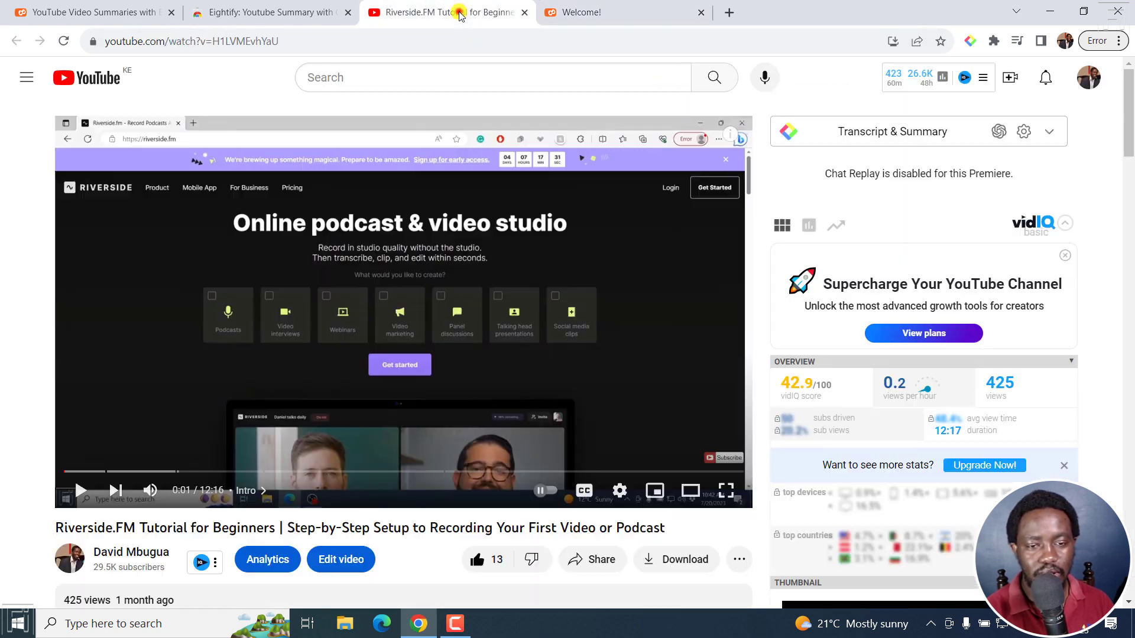
click(368, 41)
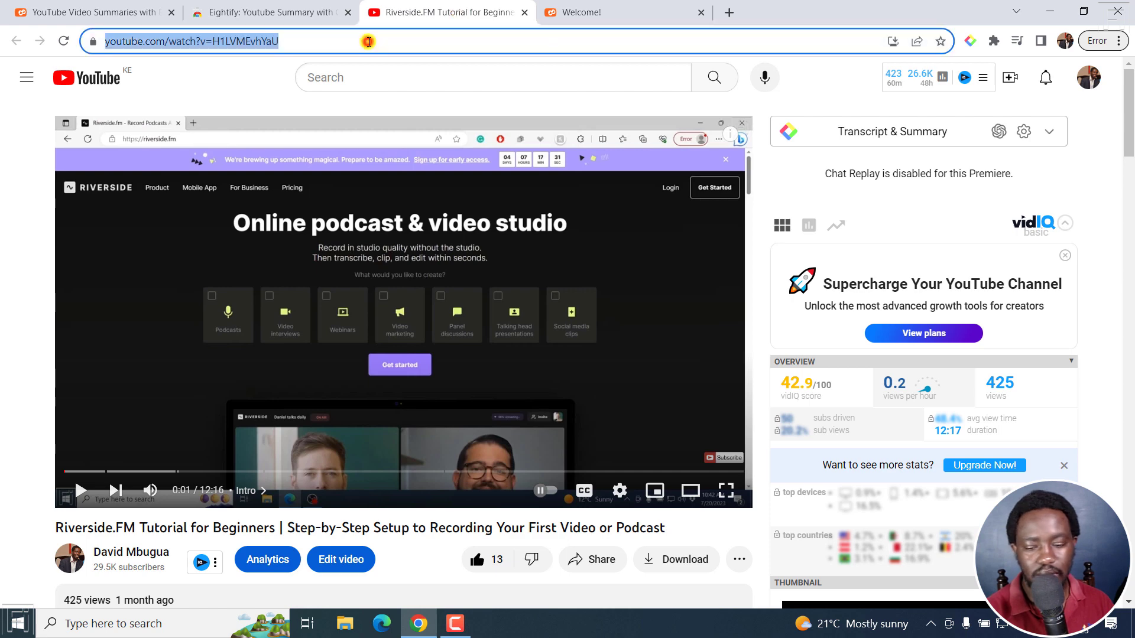
key(Return)
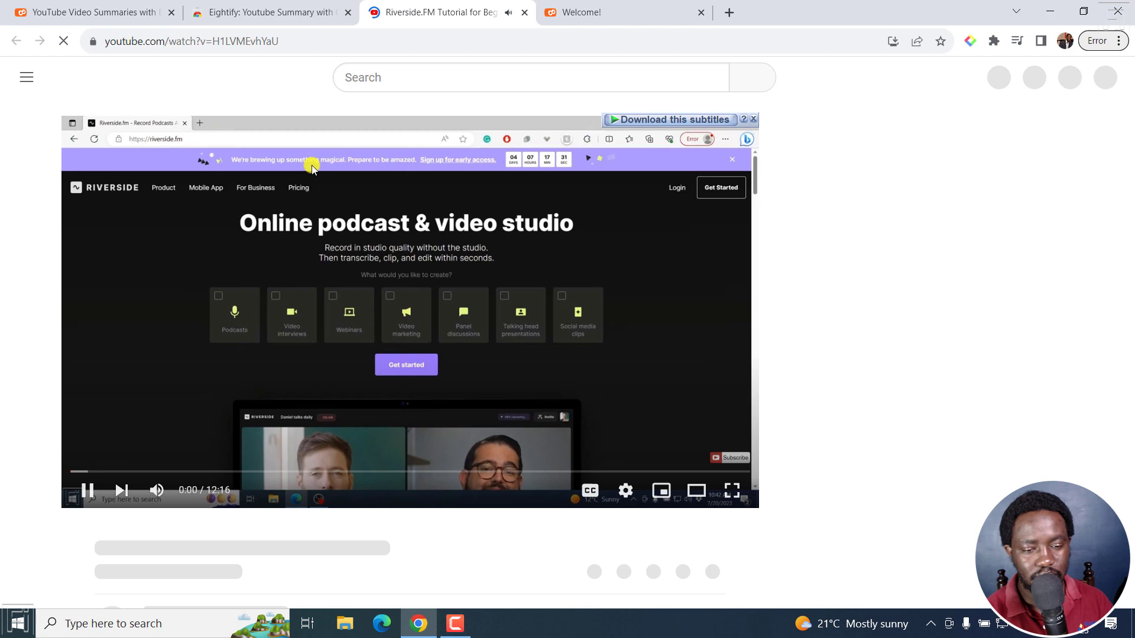
click(218, 341)
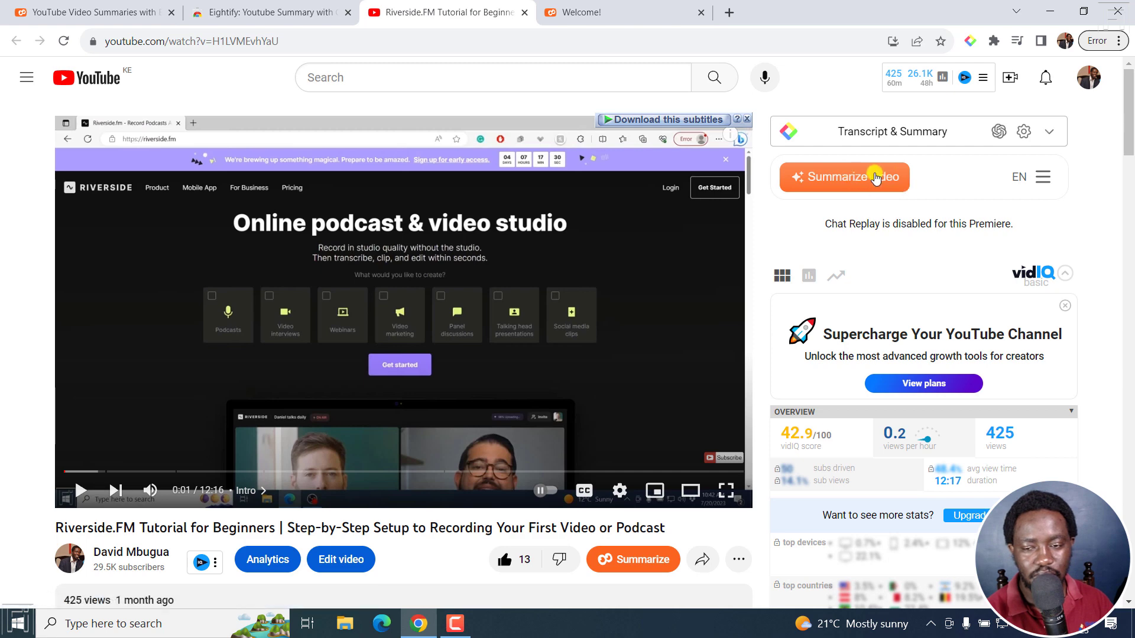
Have Eightify summarize the Riverside.FM tutorial video
click(1045, 182)
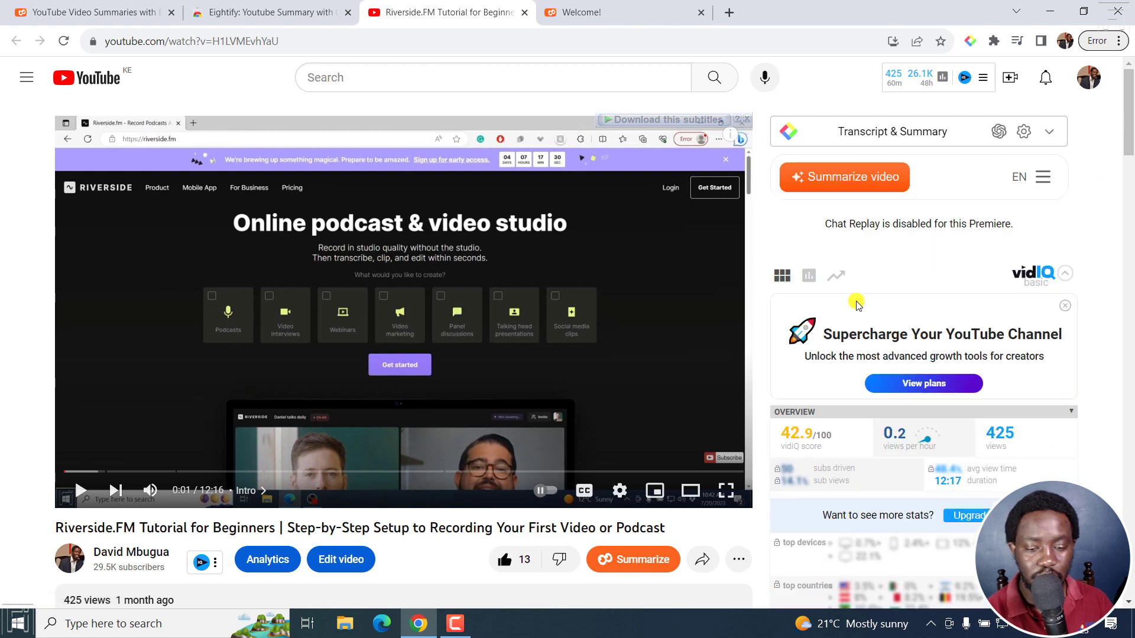
click(624, 565)
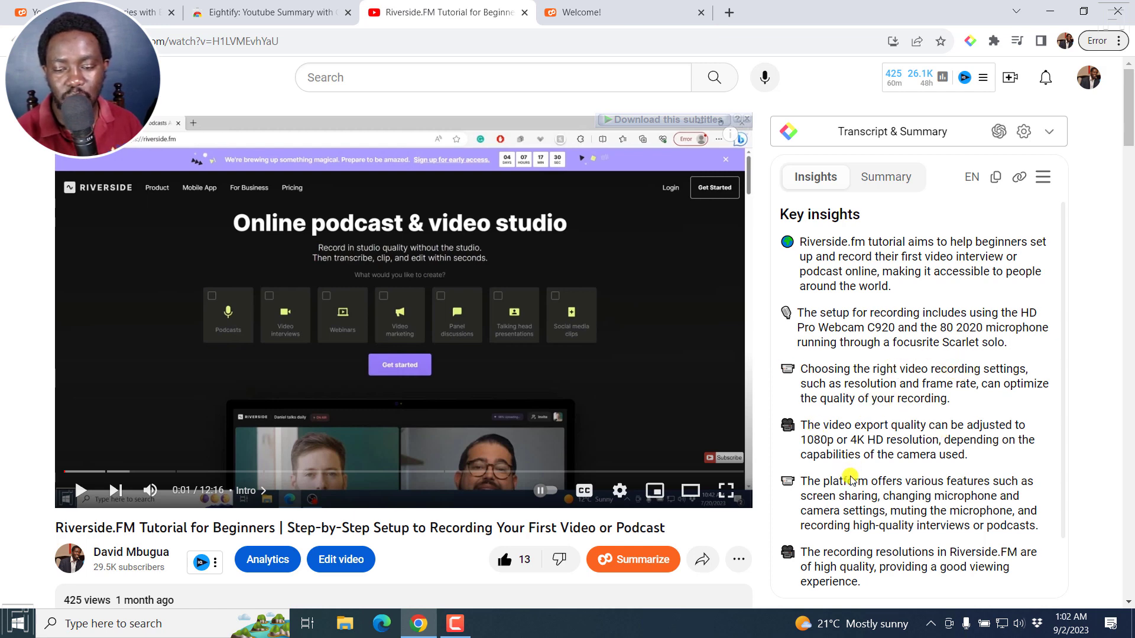
mouse_move(1061, 312)
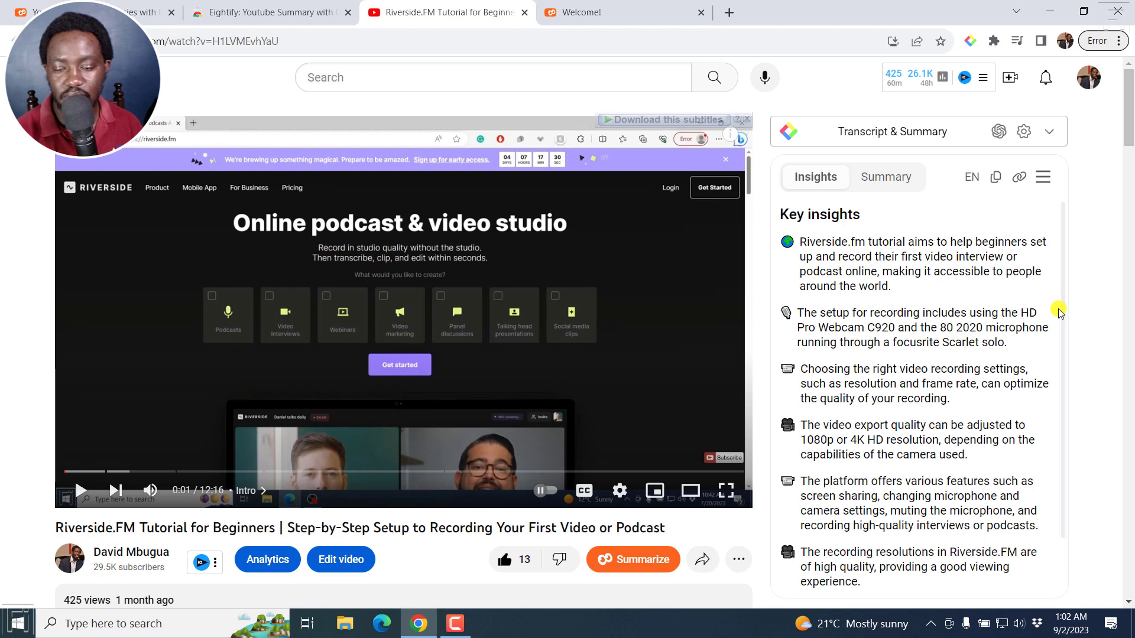
drag(1060, 300, 1060, 359)
Scroll the Eightify Insights list to the final takeaway about social media clips
click(836, 490)
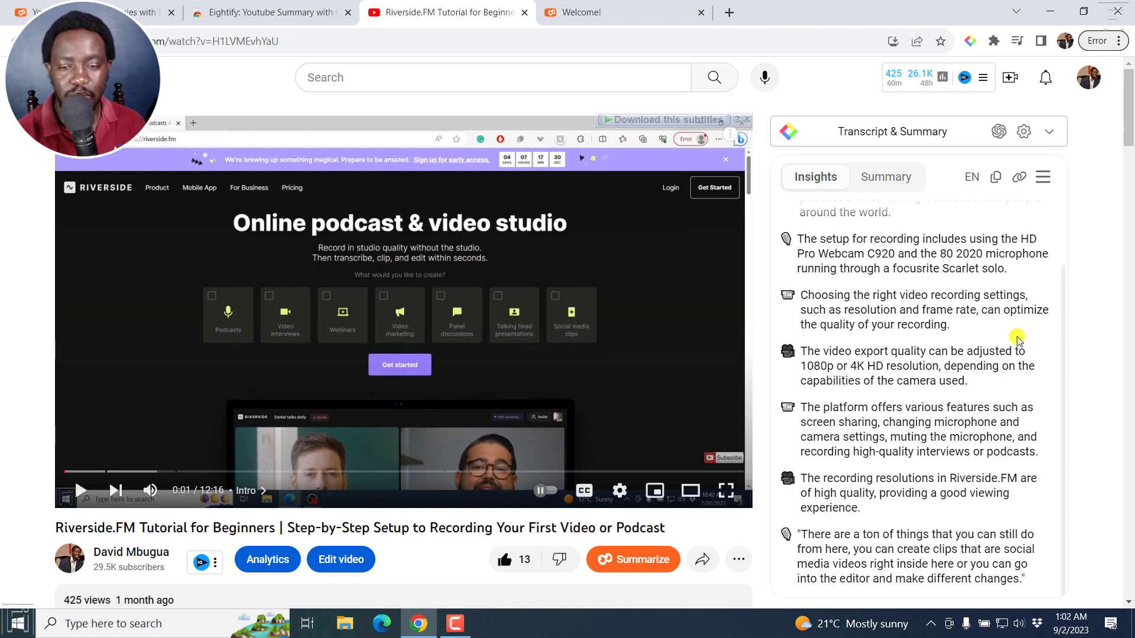
Copy the key insights and summary link, then switch Eightify to the Summary view
click(997, 181)
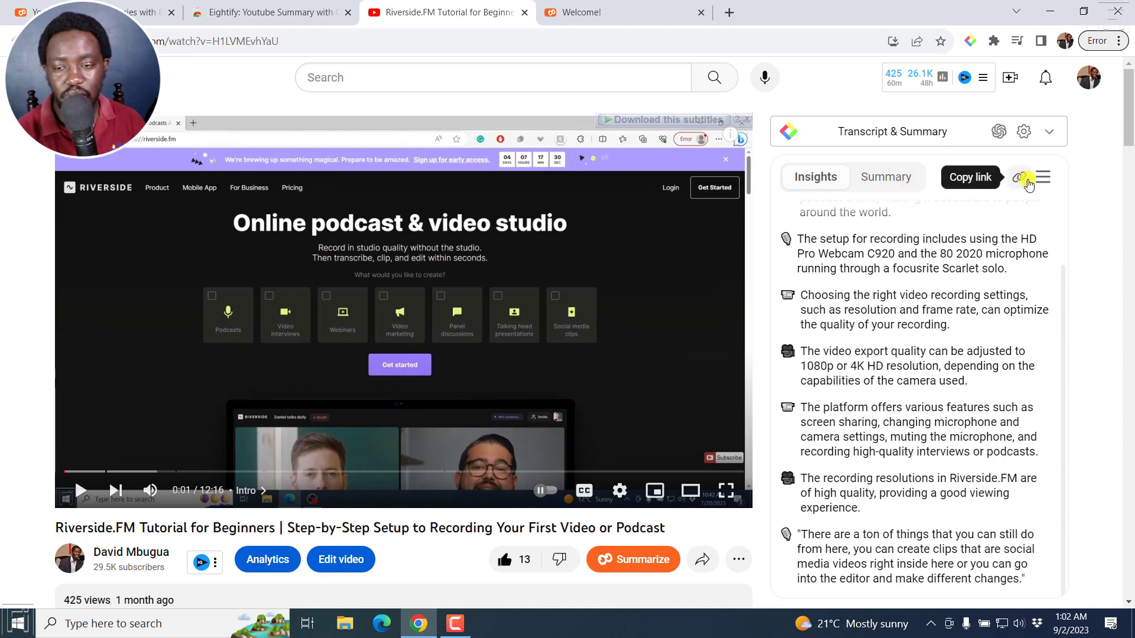
click(1022, 180)
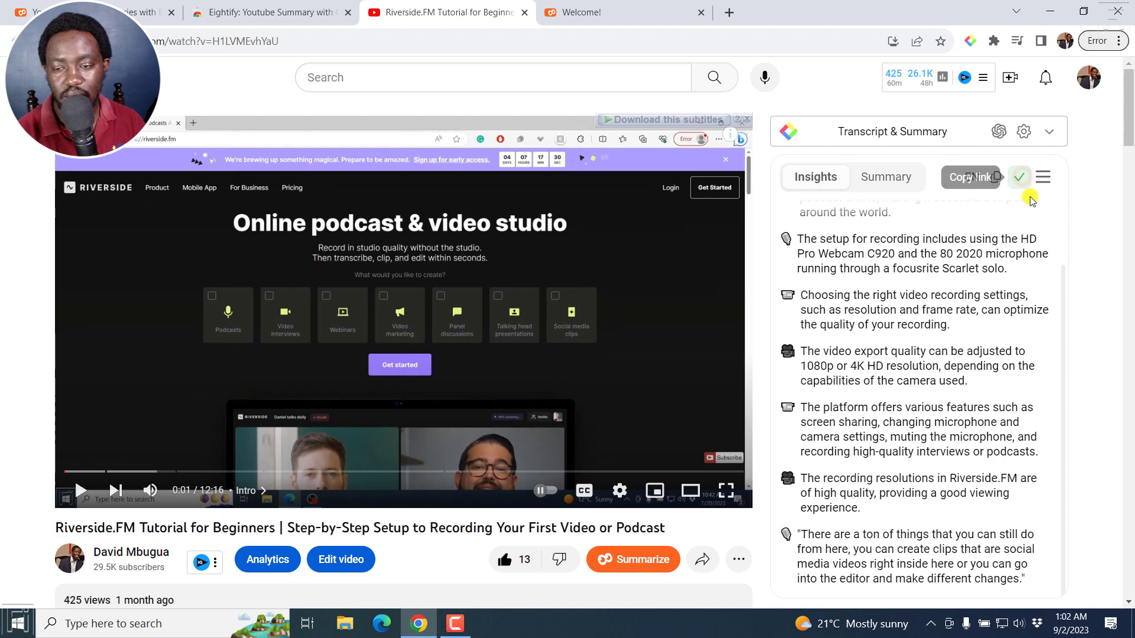
click(1045, 180)
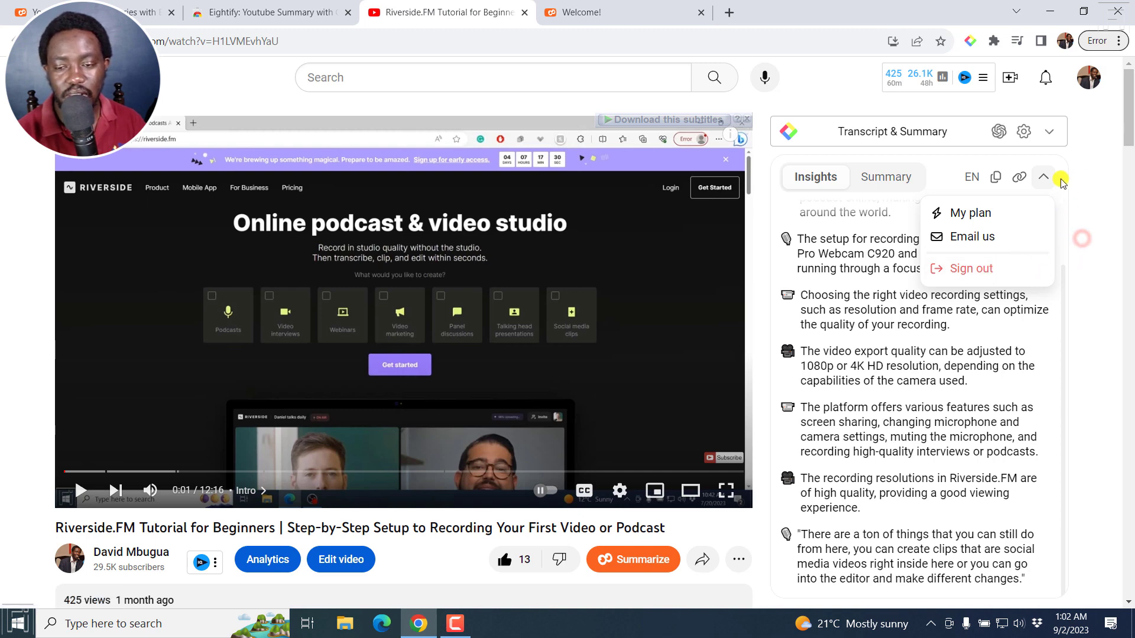
click(872, 180)
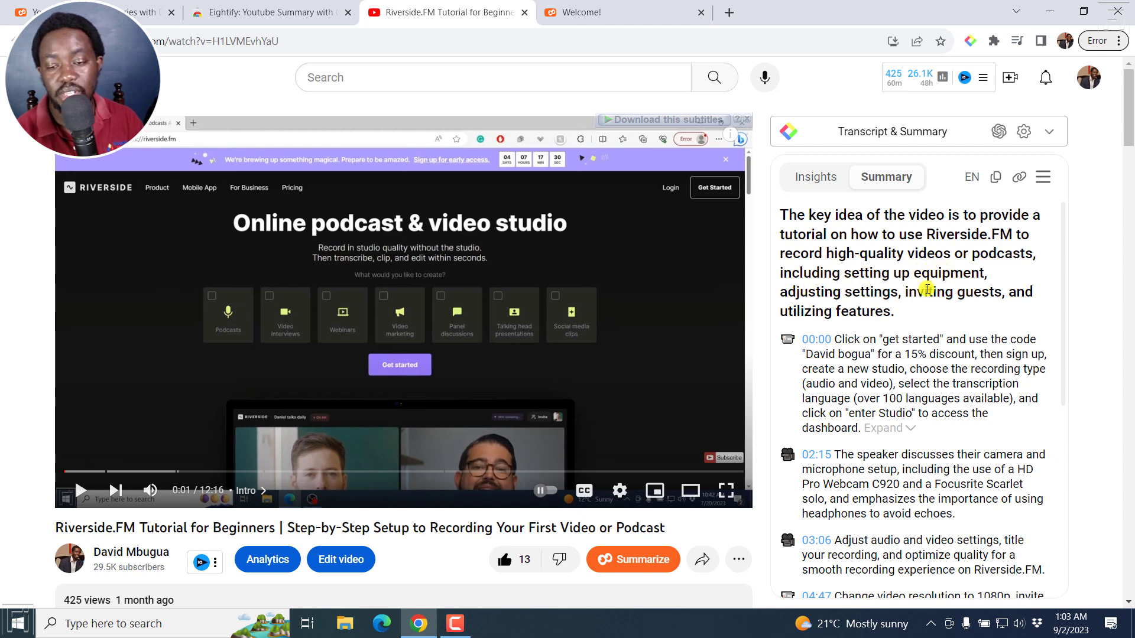
Expand the 10:35 entry of the timestamped summary to show its bullet details
click(1066, 240)
drag(1065, 240, 1061, 467)
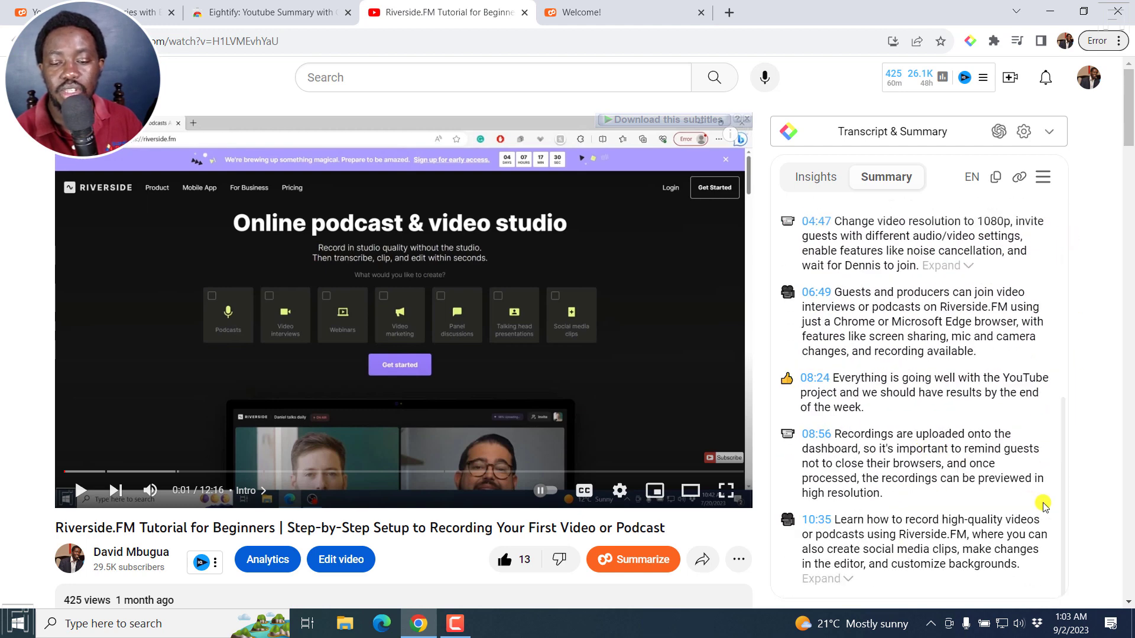
click(838, 578)
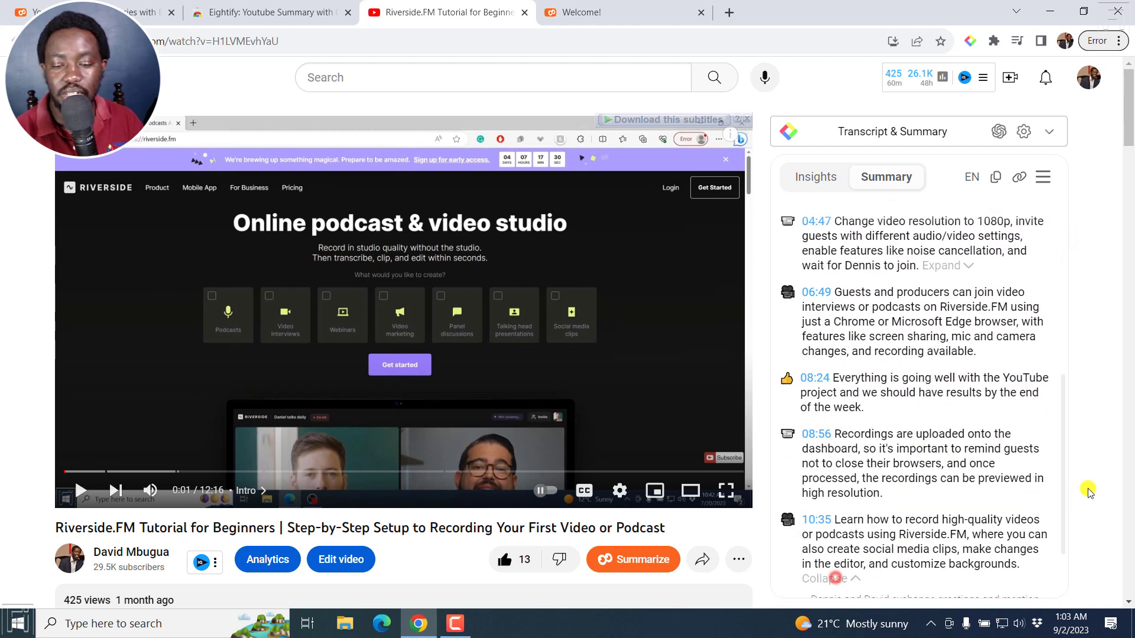
drag(1060, 421, 1066, 483)
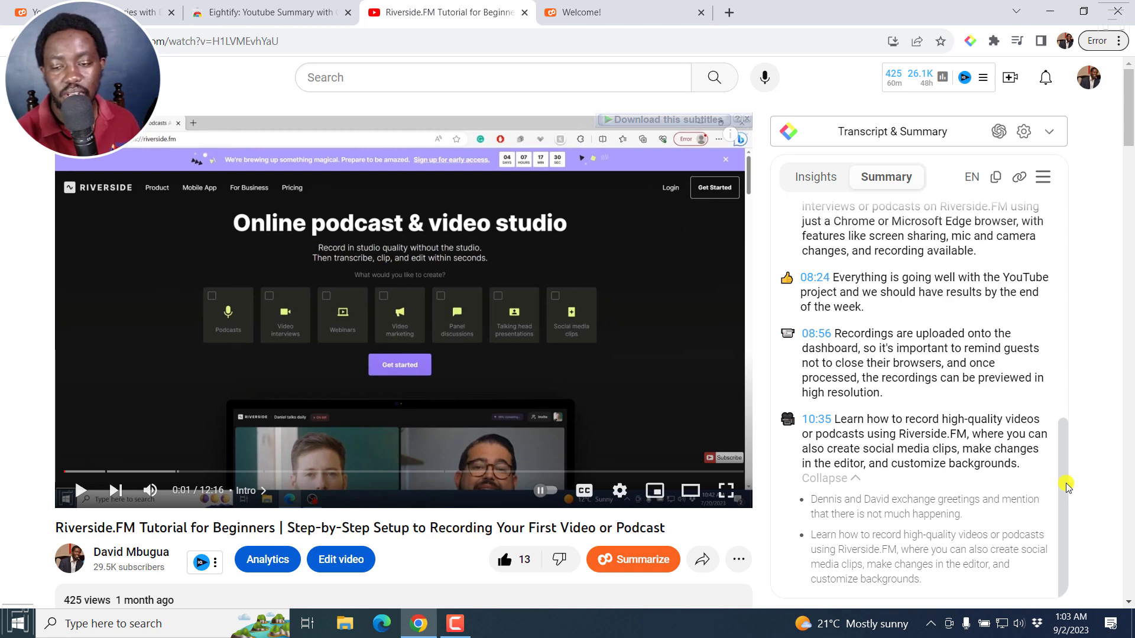
drag(1066, 485, 1066, 213)
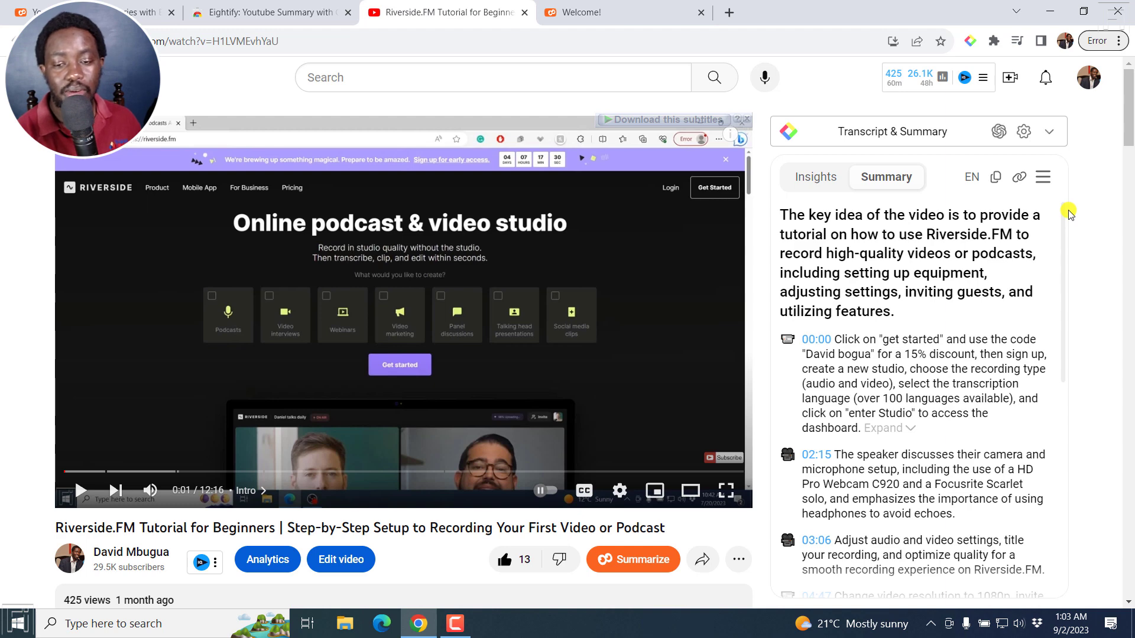